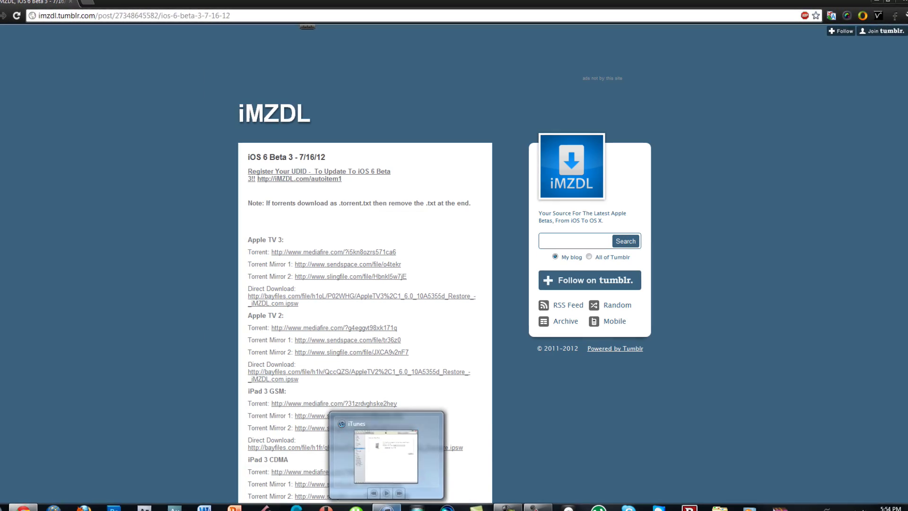
# - Switch to iTunes and choose to set up the connected device as a new iPod
pyautogui.click(388, 505)
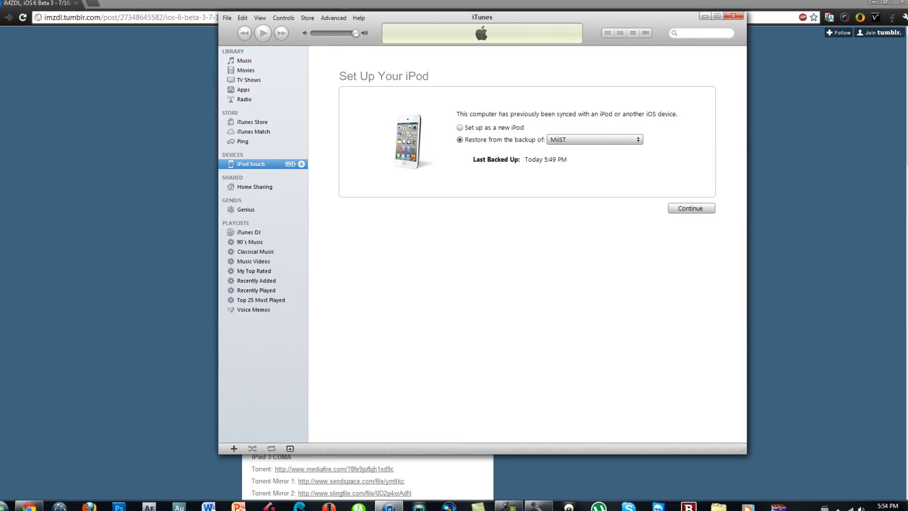
pyautogui.click(458, 127)
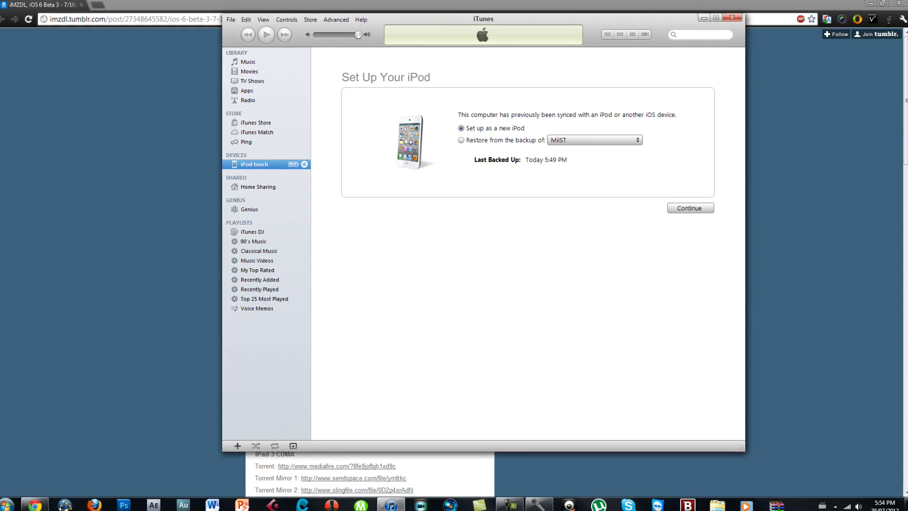
pyautogui.press('Return')
# - Name the iPod MiiST, turn off automatic syncing of songs and apps, and finish the setup
pyautogui.press('End')
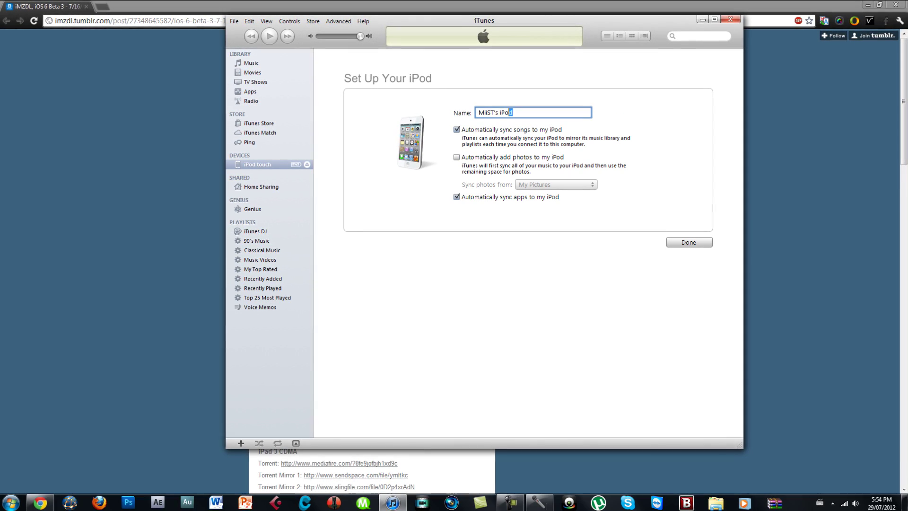
pyautogui.hotkey('ctrl', 'shift', 'Left')
pyautogui.press('BackSpace')
pyautogui.press('BackSpace')
pyautogui.press('BackSpace')
pyautogui.press('BackSpace')
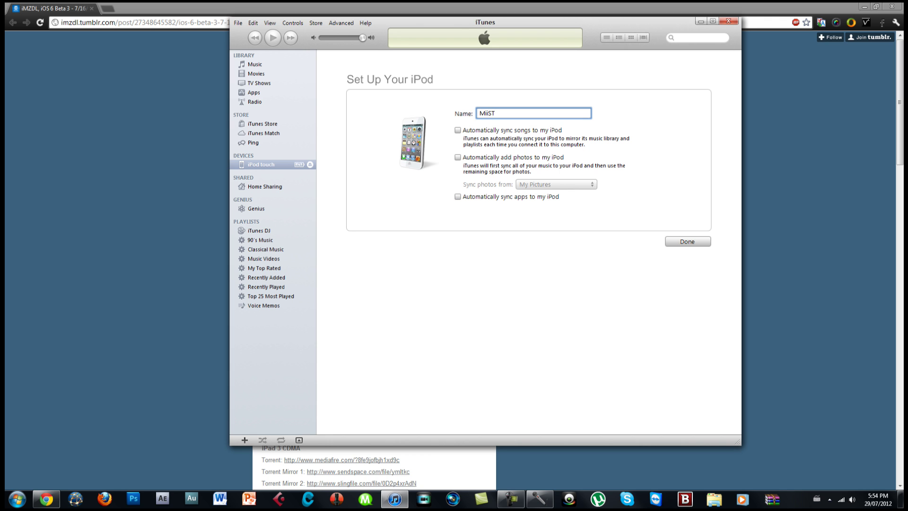
pyautogui.press('Return')
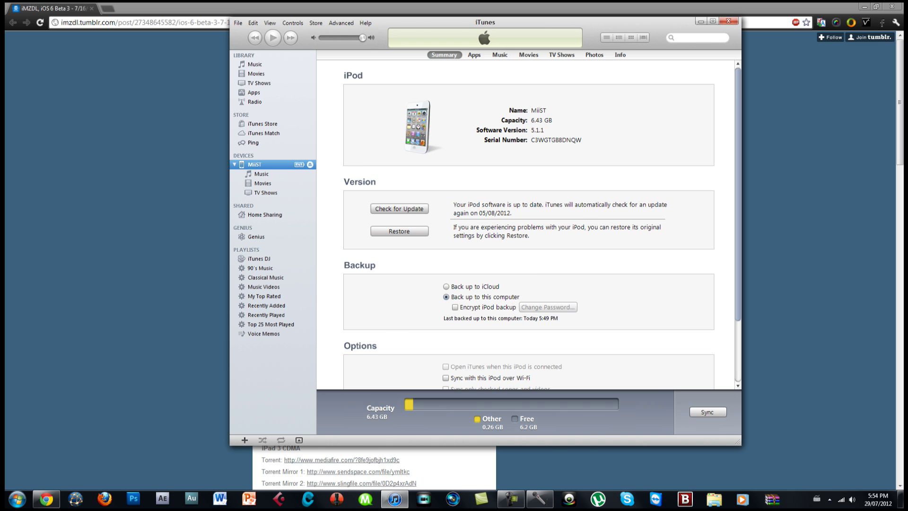
# - Switch to the iMZDL iOS 6 Beta 3 page in Chrome and open the MediaFire torrent link for iPod Touch 4G
pyautogui.hotkey('alt', 'Tab')
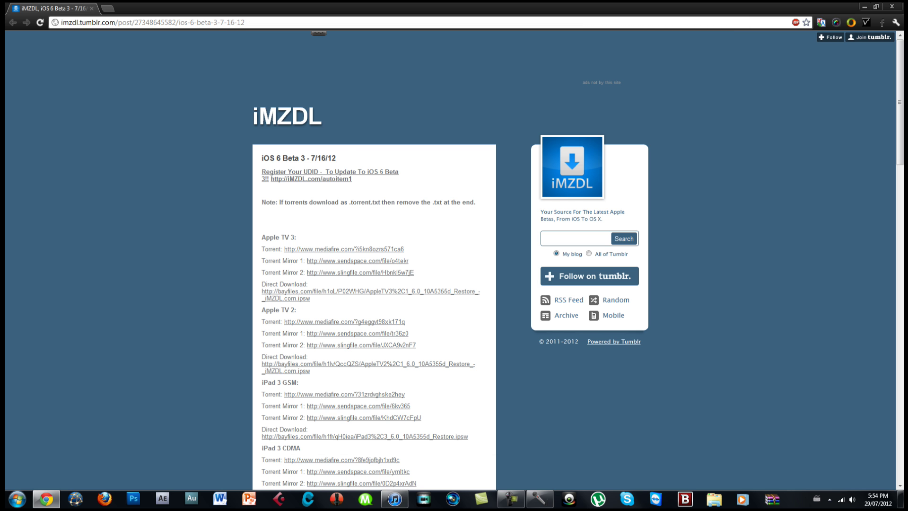
pyautogui.scroll(-4, 454, 260)
pyautogui.scroll(-1, 453, 260)
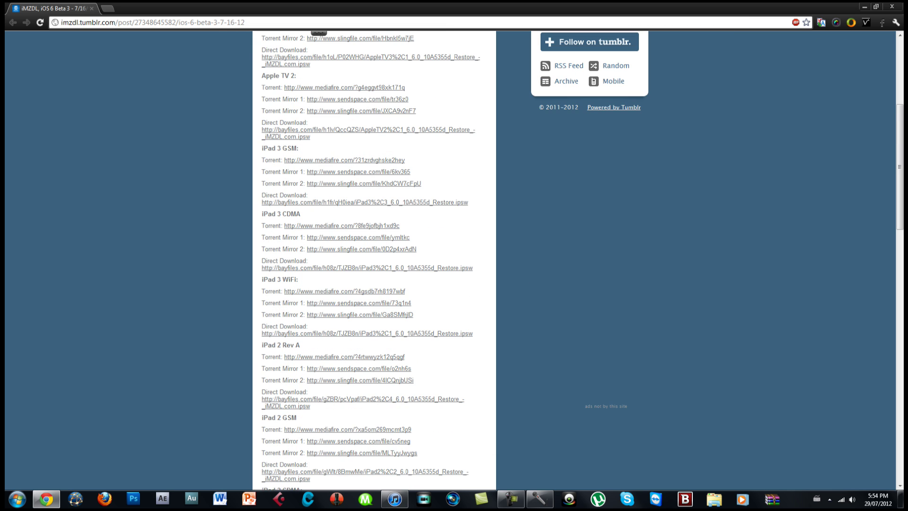
pyautogui.scroll(-1, 454, 260)
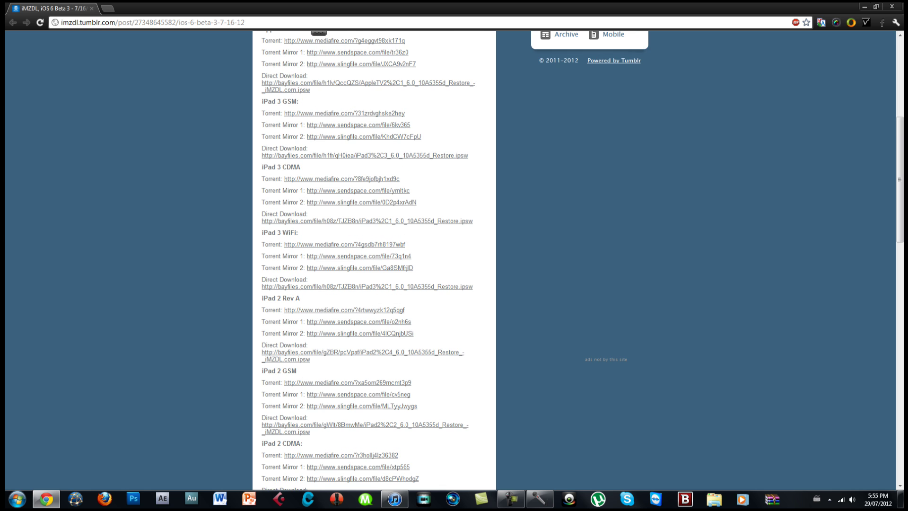
pyautogui.scroll(-2, 373, 260)
pyautogui.scroll(-7, 374, 260)
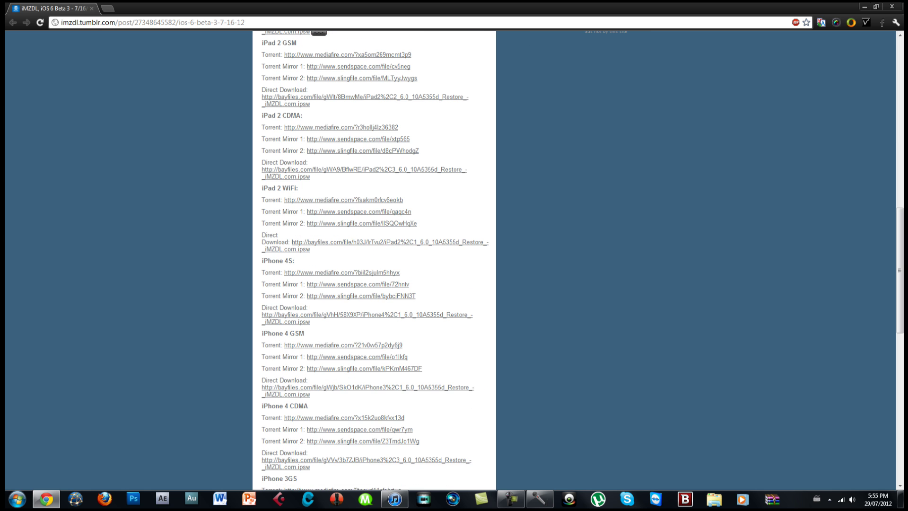
pyautogui.scroll(-1, 374, 260)
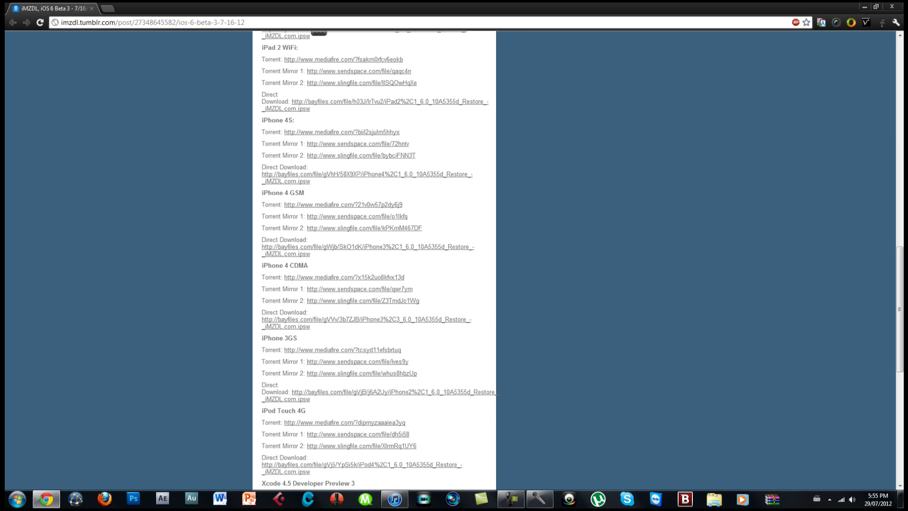
pyautogui.scroll(-3, 373, 259)
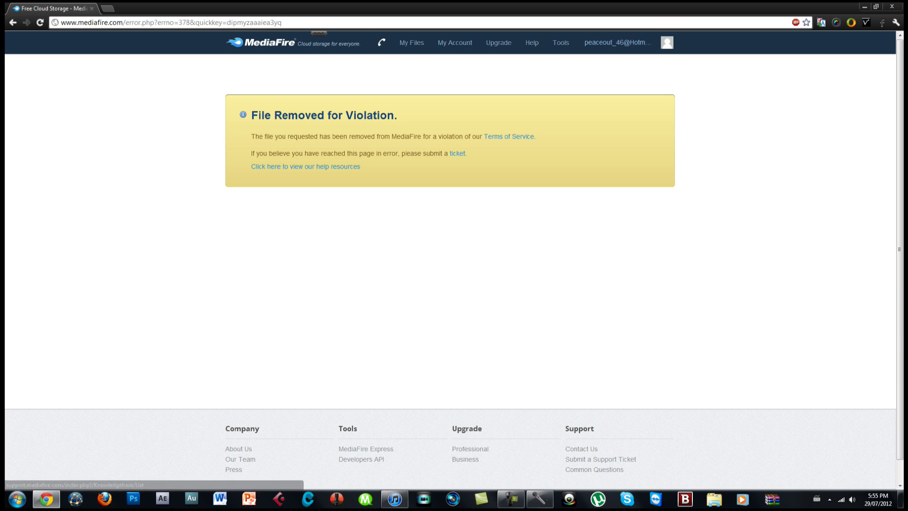
# - Return to the iMZDL page, download the iPod Touch 4G torrent from the sendspace mirror, and add it to µTorrent, saving in Downloads
pyautogui.click(12, 22)
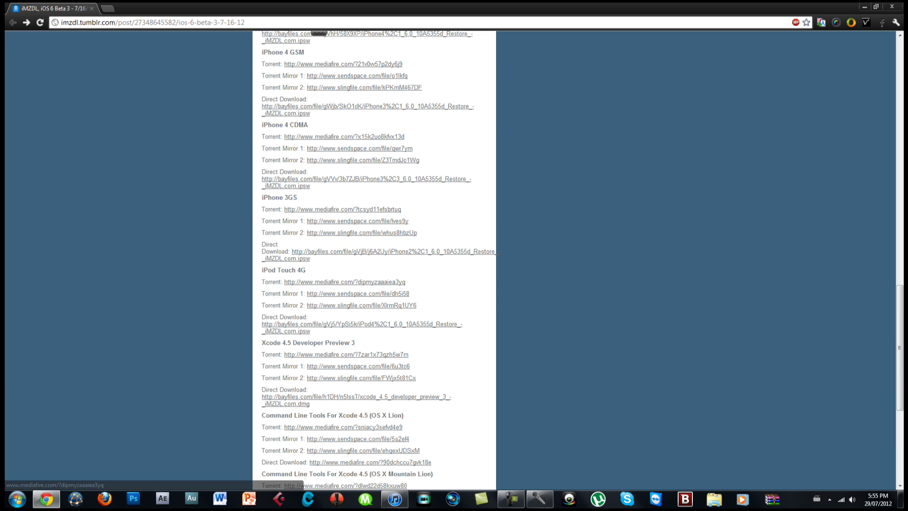
pyautogui.click(358, 293)
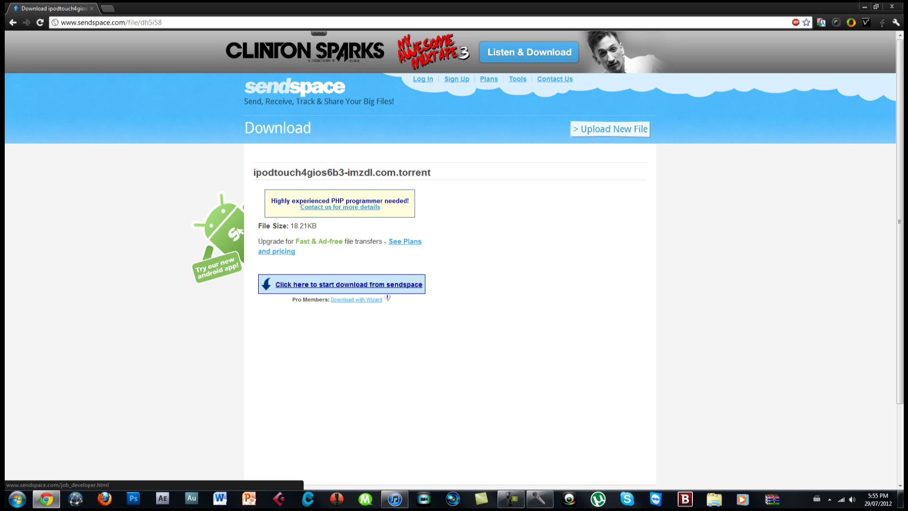
pyautogui.click(366, 284)
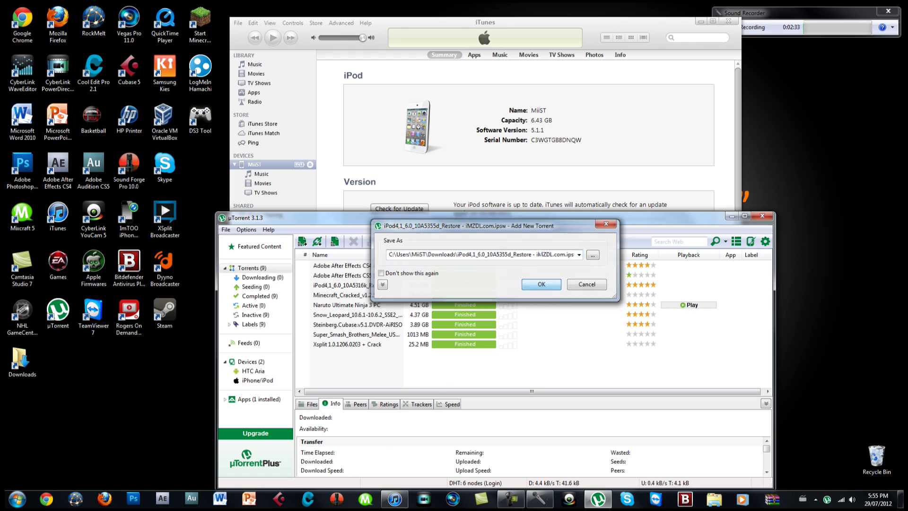
pyautogui.click(541, 284)
pyautogui.moveTo(424, 221); pyautogui.dragTo(429, 103)
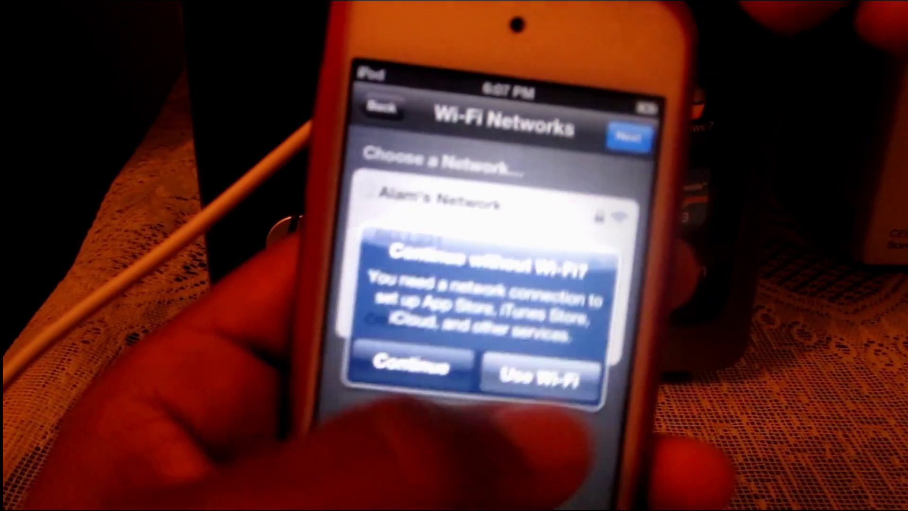
pyautogui.click(540, 376)
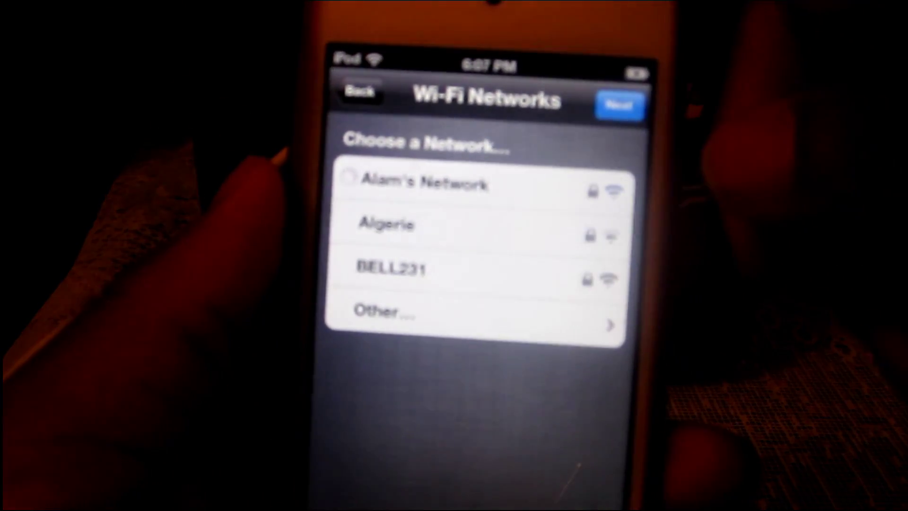
pyautogui.click(619, 105)
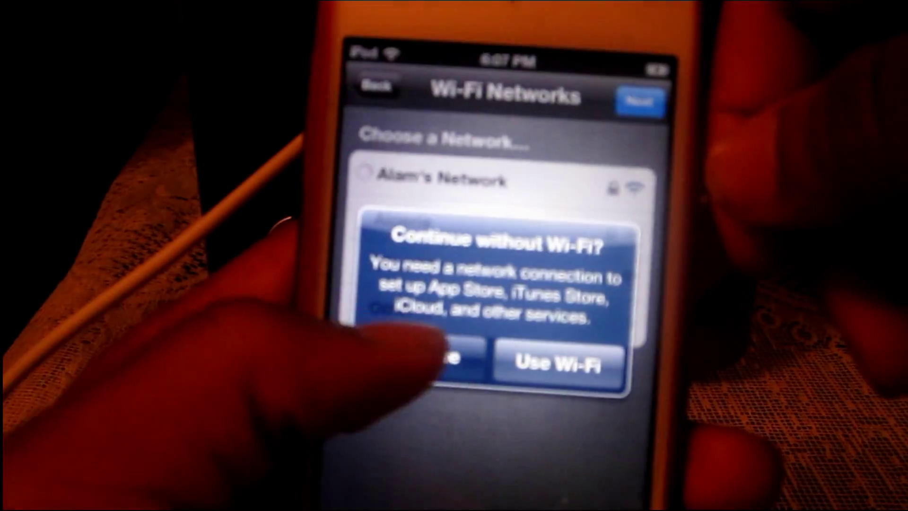
pyautogui.click(444, 357)
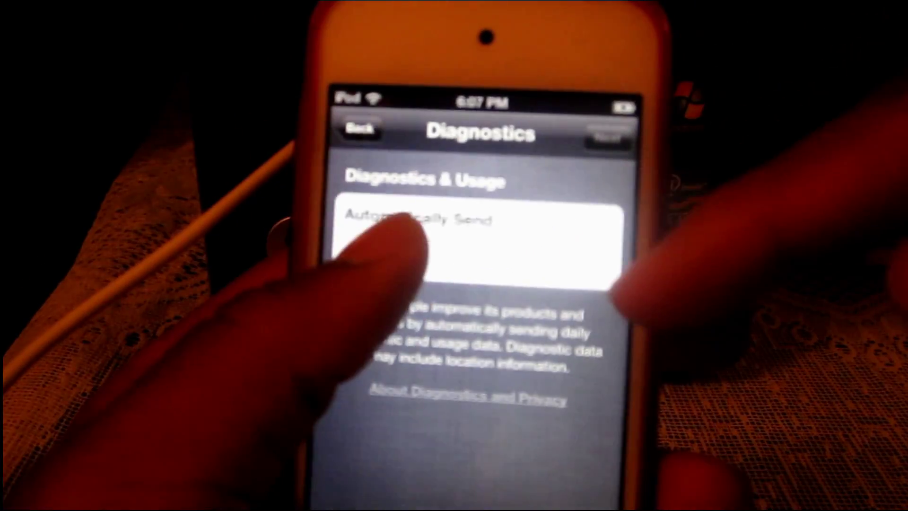
pyautogui.click(454, 213)
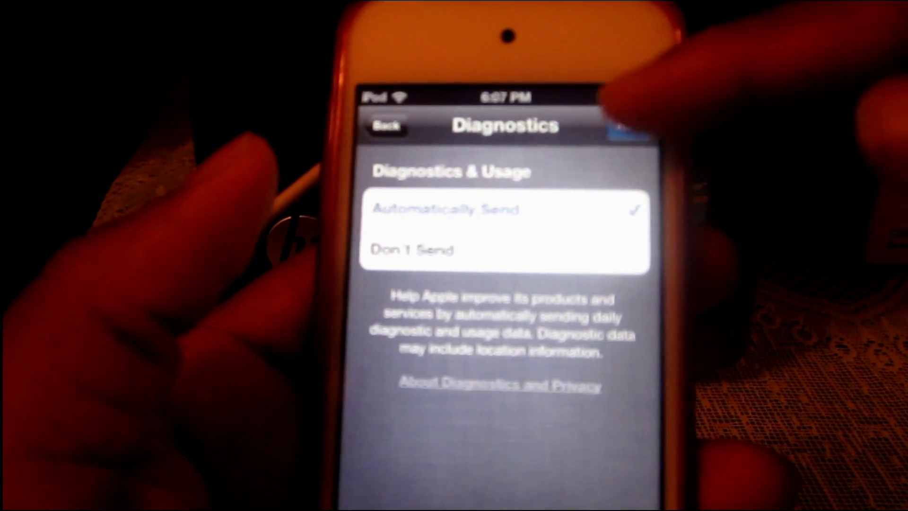
pyautogui.click(627, 128)
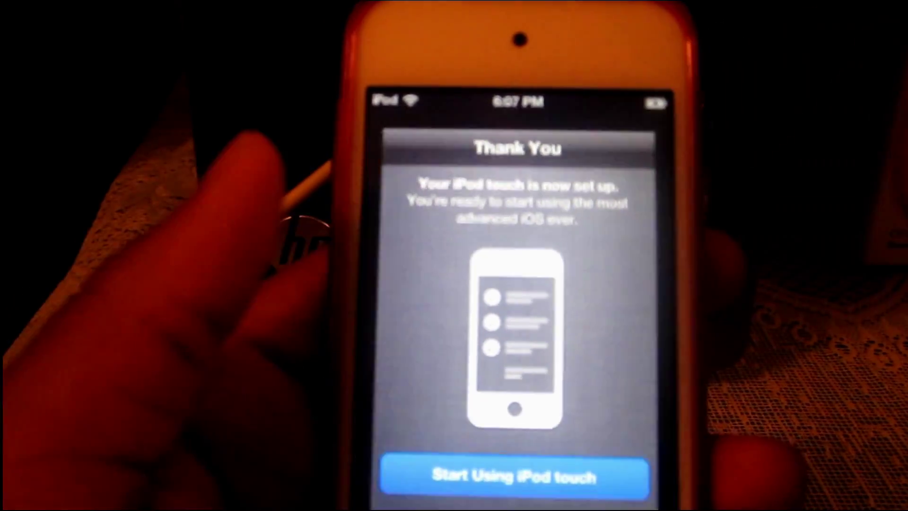
pyautogui.click(506, 478)
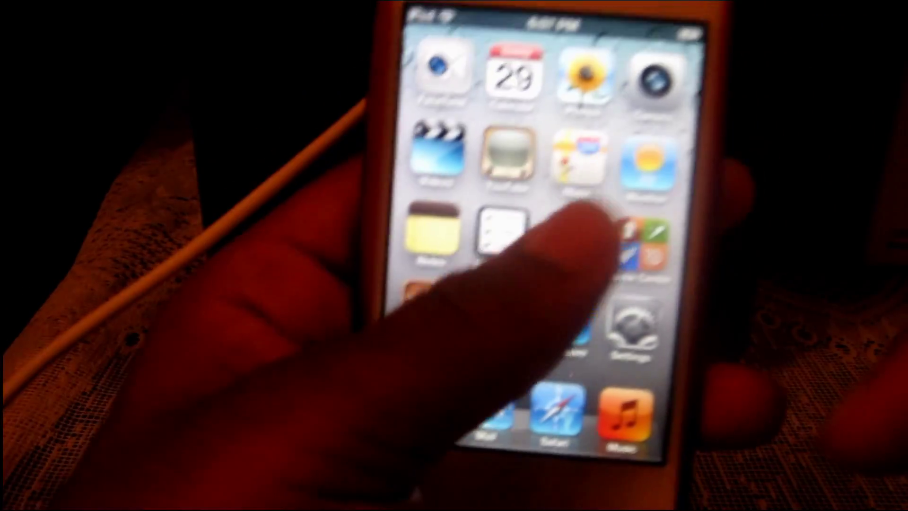
pyautogui.moveTo(586, 213); pyautogui.dragTo(440, 118)
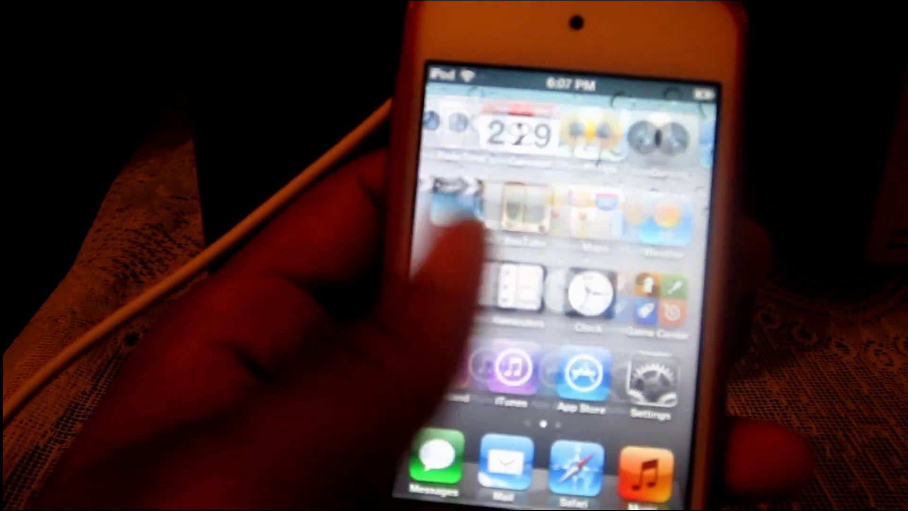
pyautogui.moveTo(468, 227); pyautogui.dragTo(416, 213)
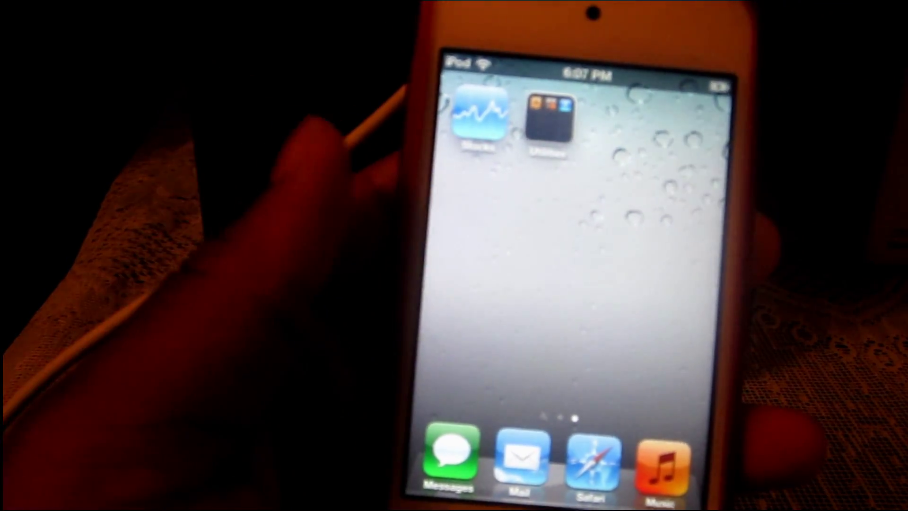
pyautogui.moveTo(473, 294); pyautogui.dragTo(662, 298)
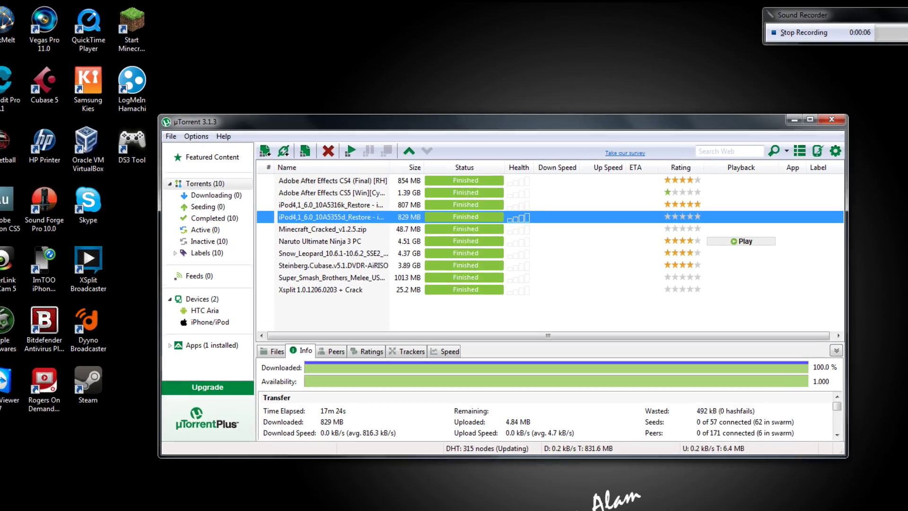
# - Open the containing folder of the finished iPod4,1_6.0_10A5355d_Restore torrent, move the .ipsw file to the desktop, and close the folder
pyautogui.rightClick(378, 179)
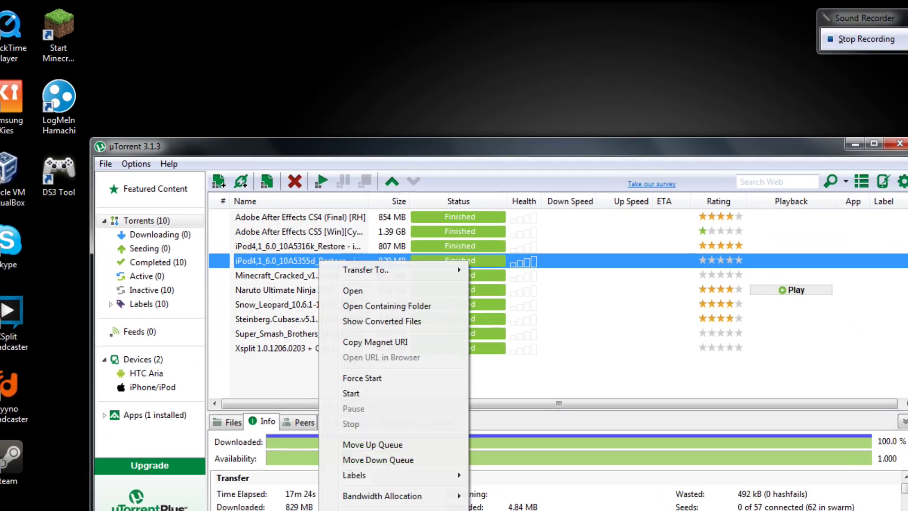
pyautogui.click(379, 327)
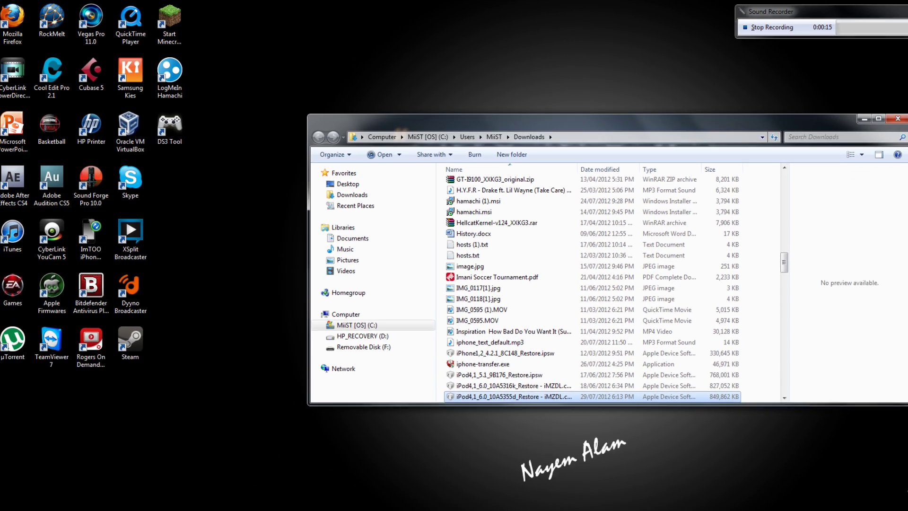
pyautogui.moveTo(492, 361); pyautogui.dragTo(219, 191)
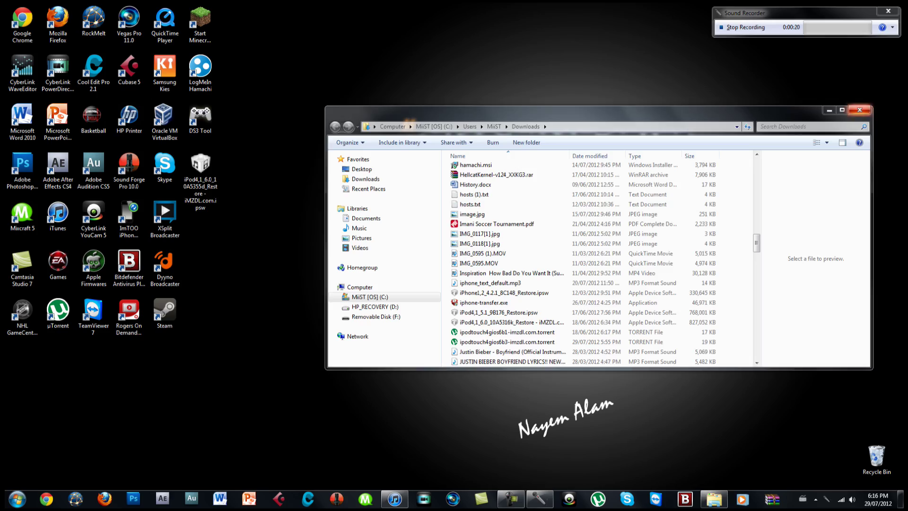
pyautogui.hotkey('alt', 'F4')
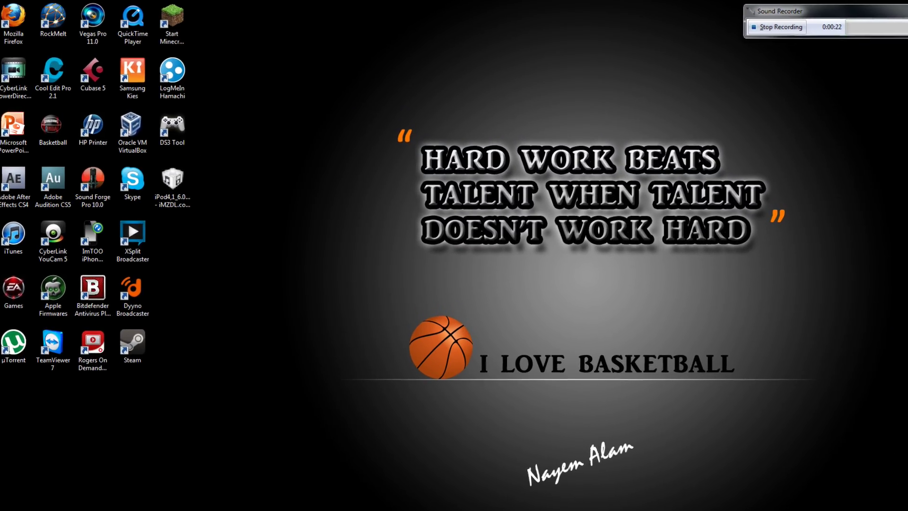
# - Switch to iTunes and check for an iPod software update
pyautogui.hotkey('alt', 'Tab')
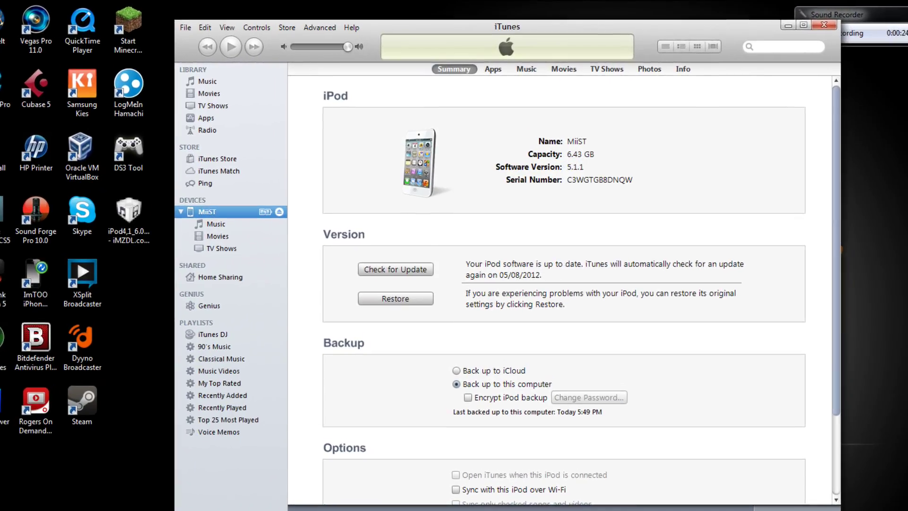
pyautogui.click(395, 269)
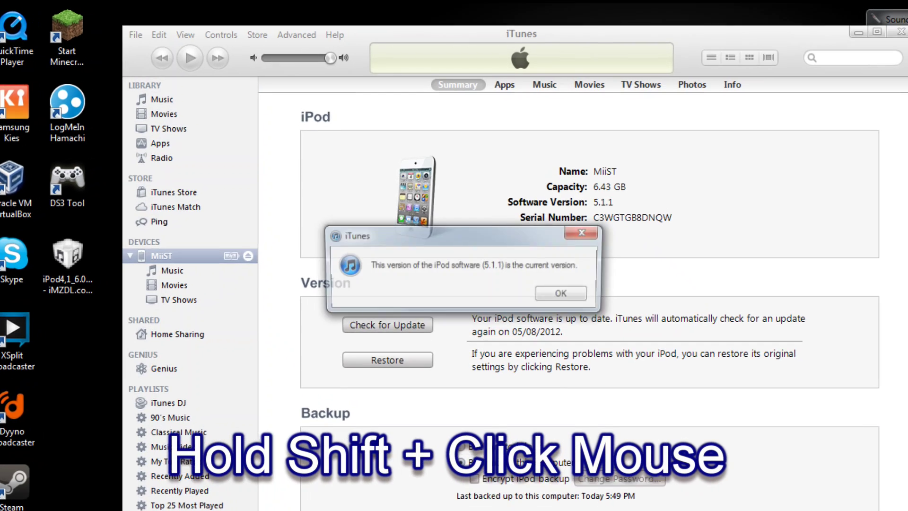
pyautogui.press('Return')
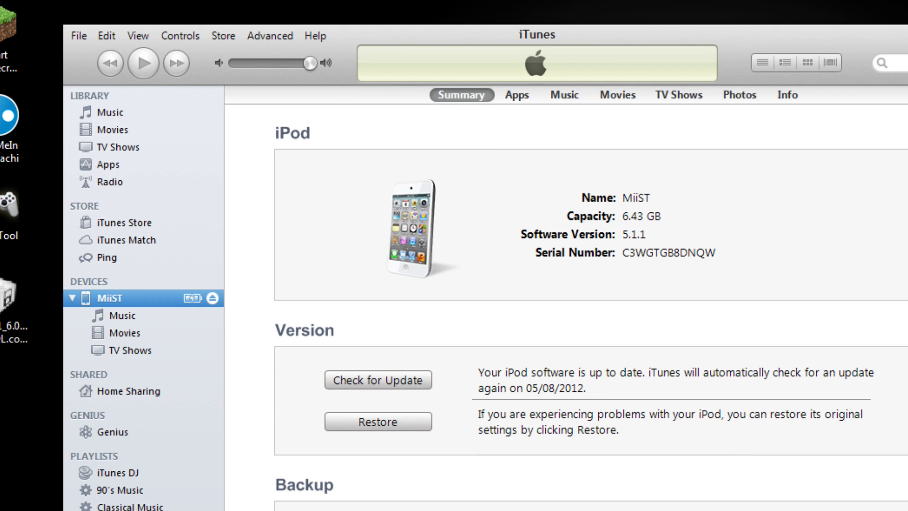
# - Update the iPod to iOS 6.0 using the iPod4,1_6.0_10A5355d_Restore - iMZDL.com.ipsw firmware file from the desktop
pyautogui.keyDown('shift'); pyautogui.click(377, 379); pyautogui.keyUp('shift')
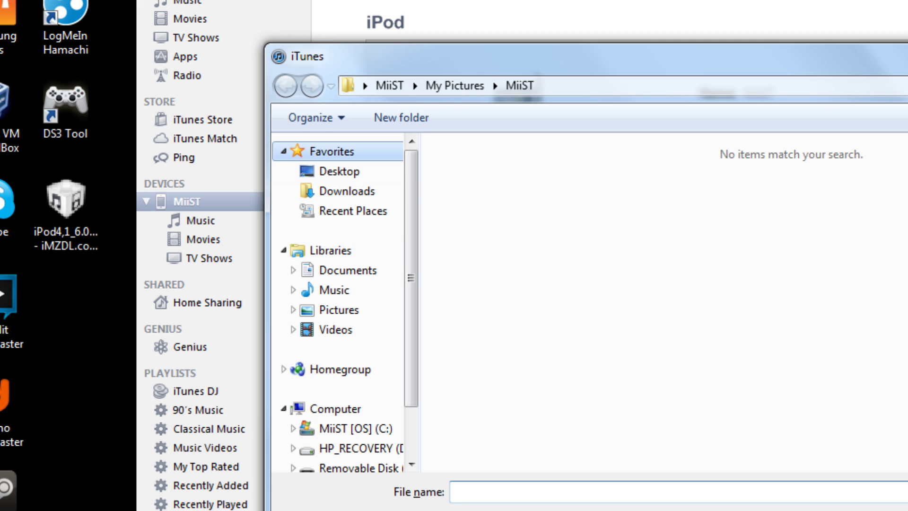
pyautogui.click(339, 171)
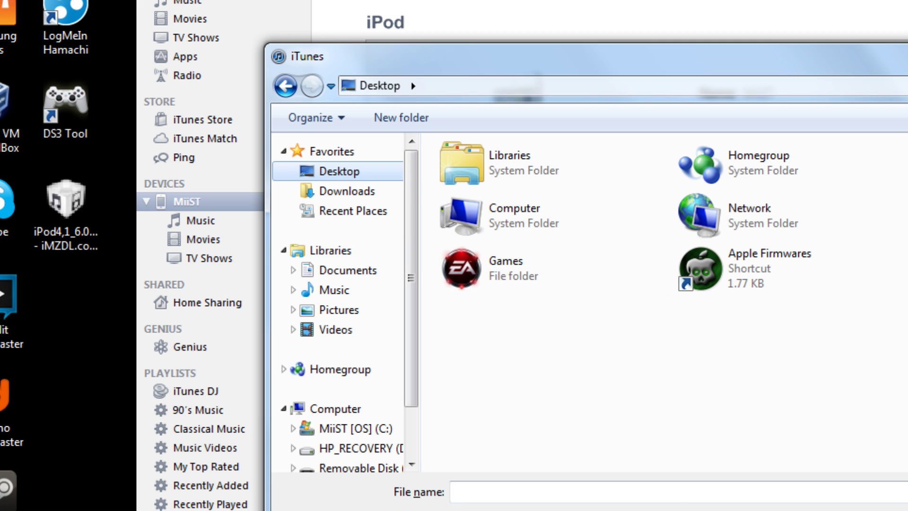
pyautogui.click(889, 269)
pyautogui.press('Return')
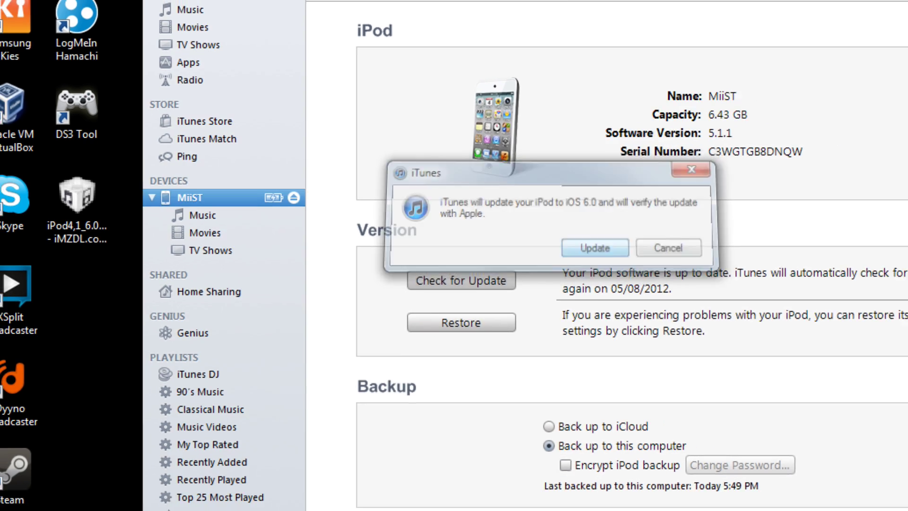
pyautogui.press('Return')
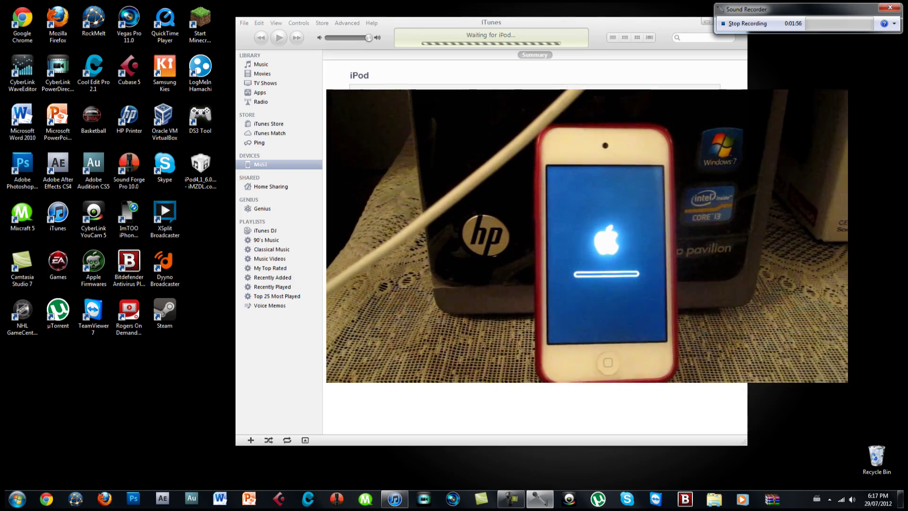
# - Stop the sound recording, save it to the desktop, and rename the audio file as Swagg 3
pyautogui.hotkey('alt', 's')
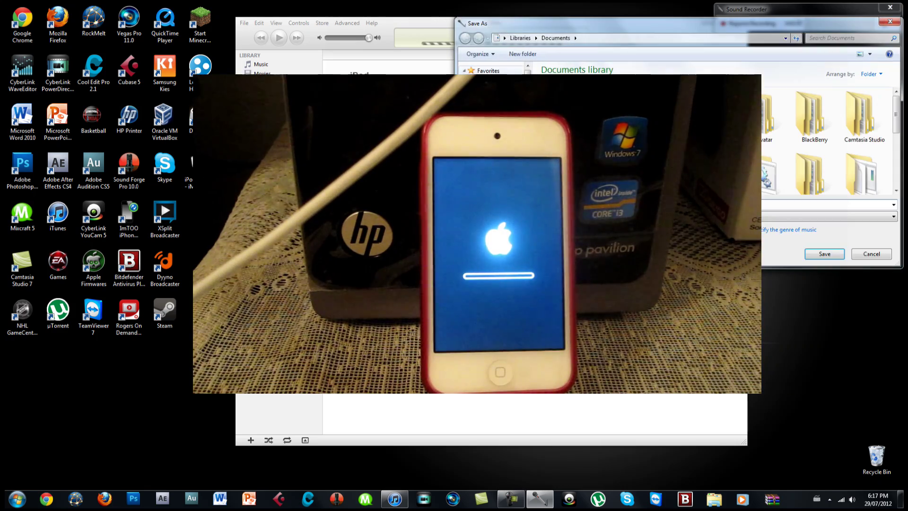
pyautogui.press('Return')
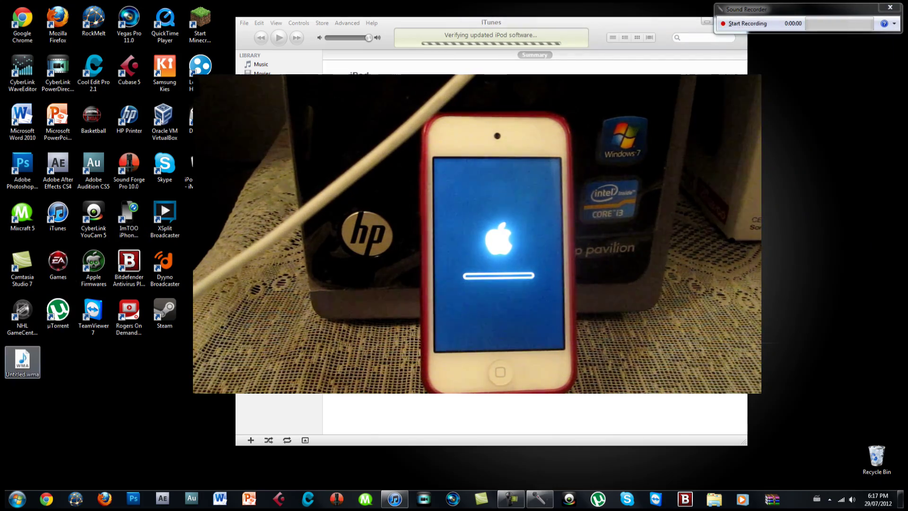
pyautogui.rightClick(9, 376)
pyautogui.click(43, 361)
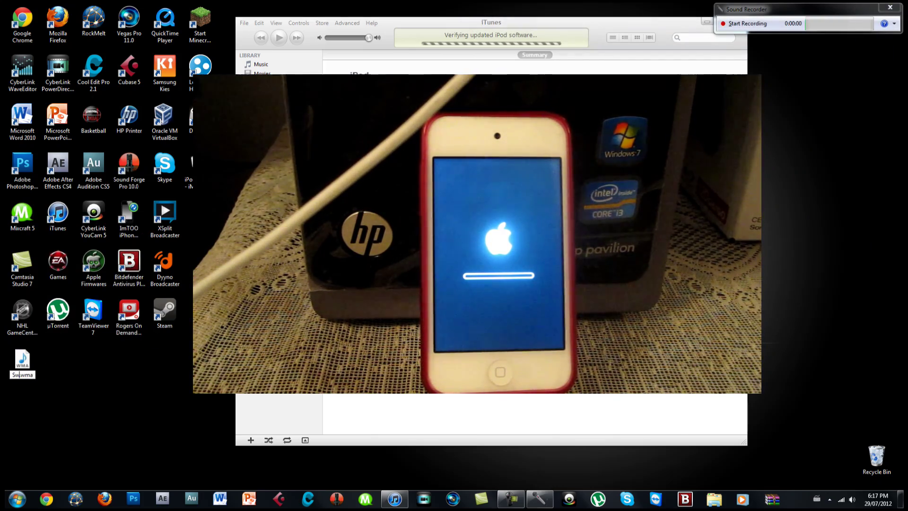
pyautogui.write('Swagg 3')
pyautogui.press('Return')
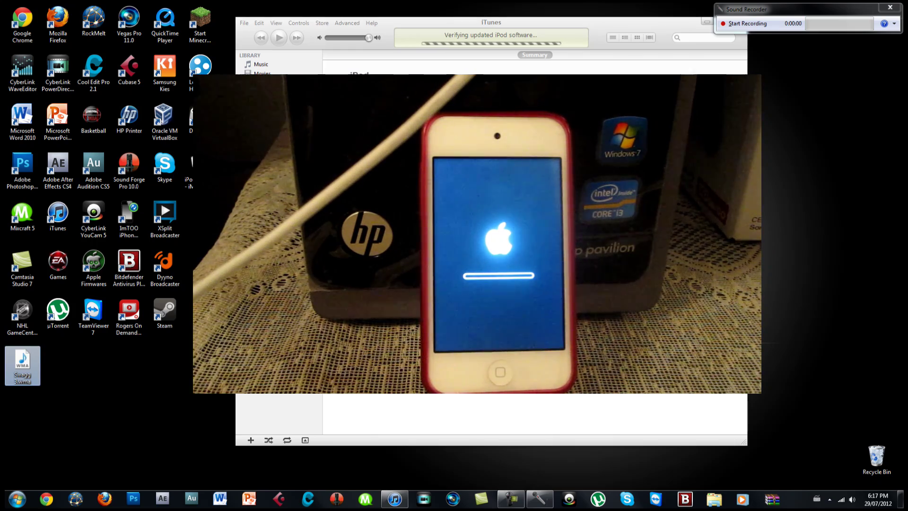
# - Open a Libraries window to move Swagg 3.wma off the desktop, and close the window
pyautogui.click(714, 498)
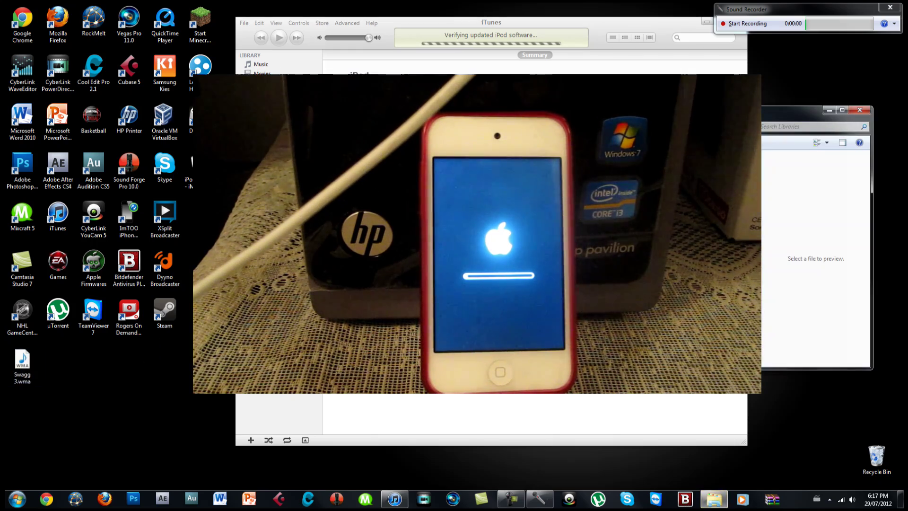
pyautogui.click(860, 109)
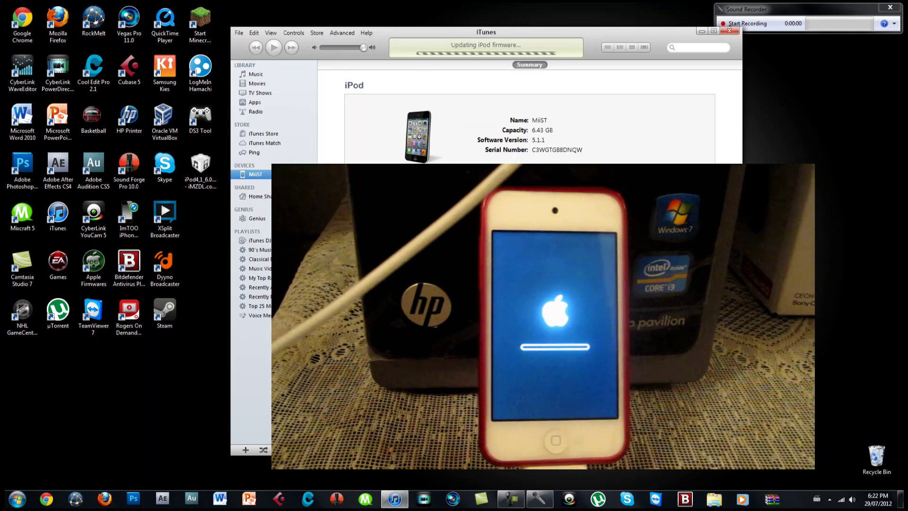
pyautogui.press('F10')
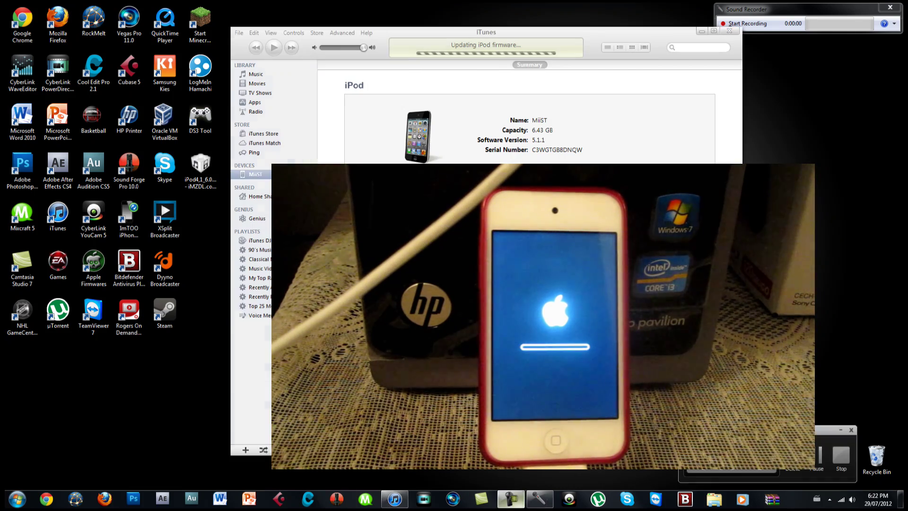